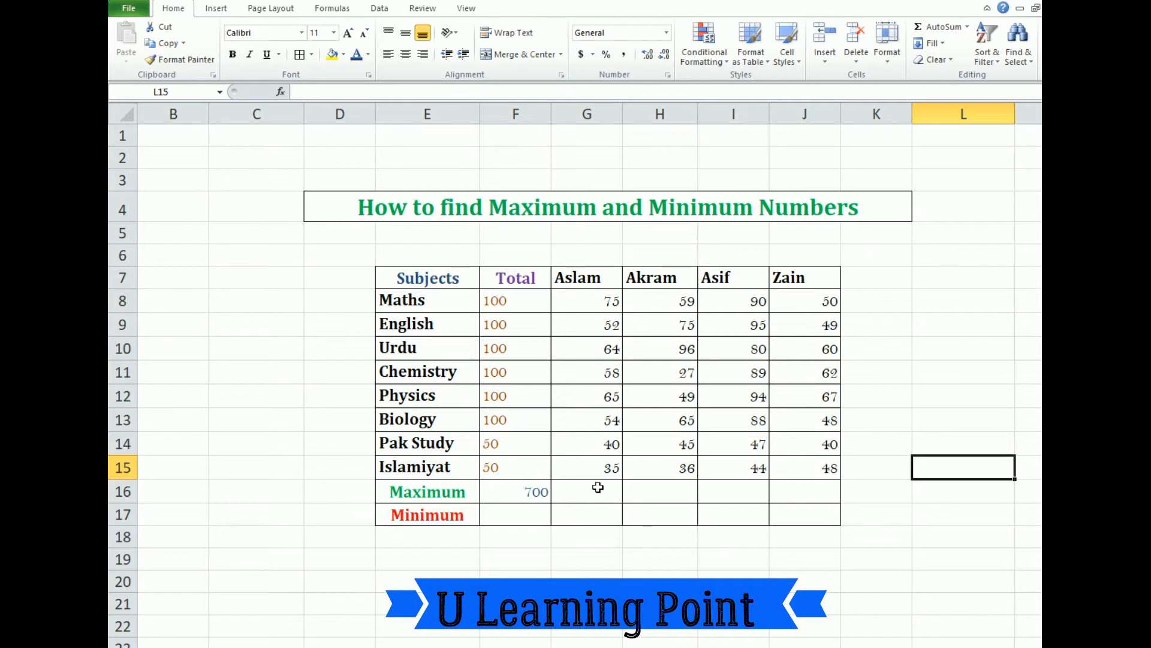
# Enter a MAX formula over G8:G15 in cell G16 to find the first student's highest mark
pyautogui.click(605, 495)
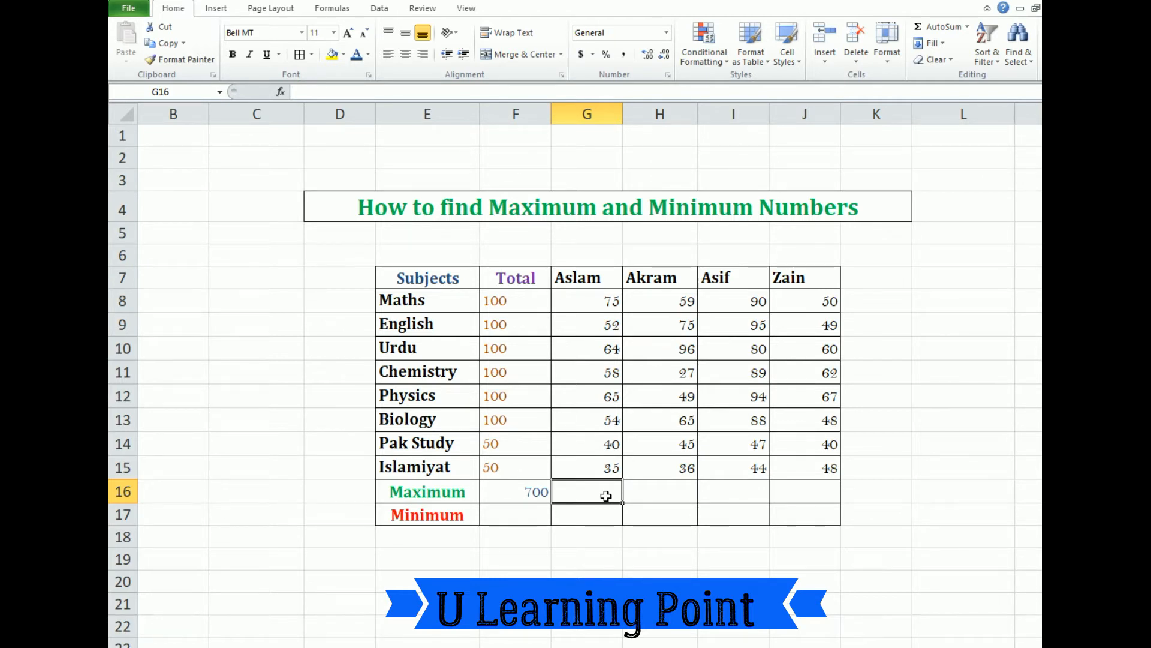
pyautogui.write('=')
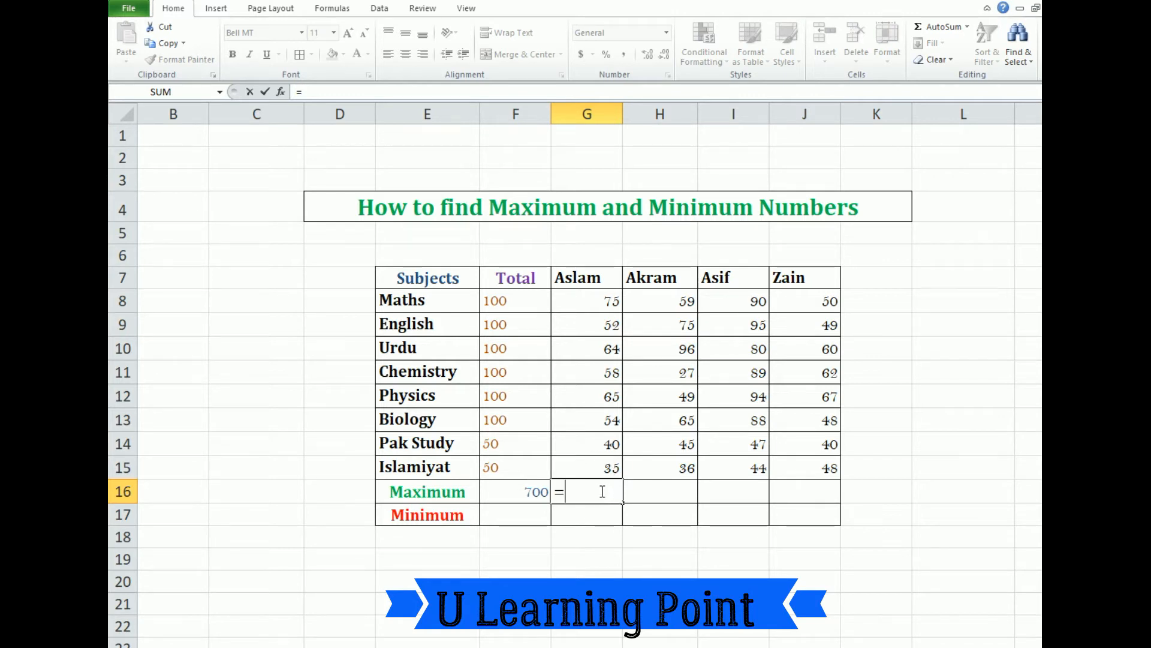
pyautogui.write('M')
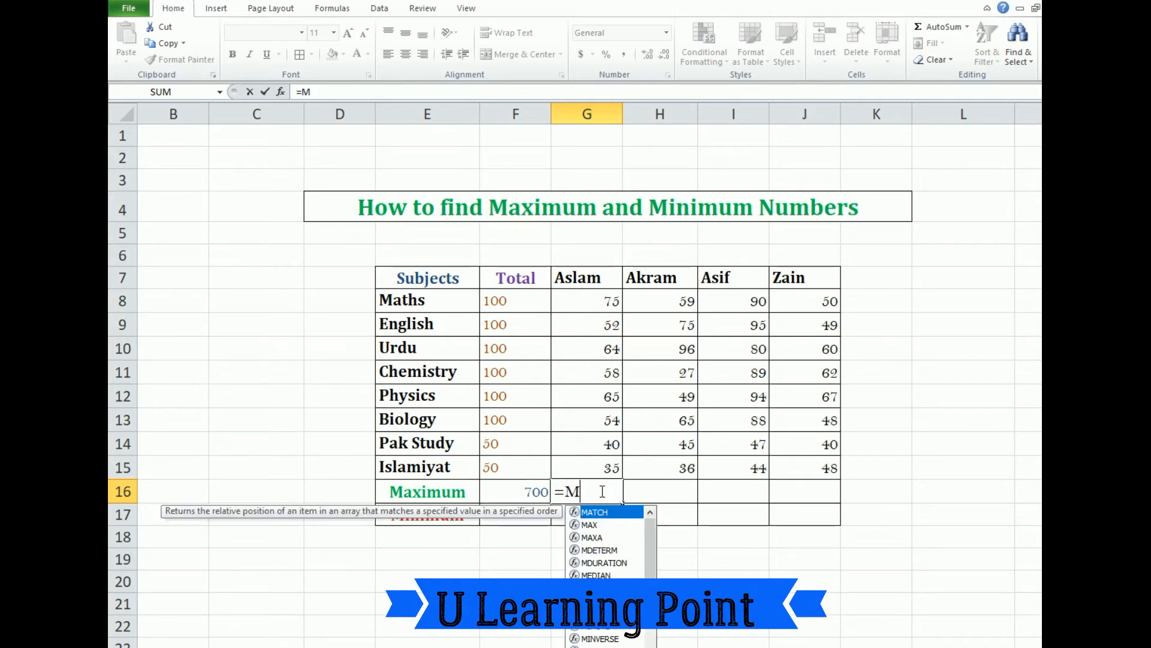
pyautogui.write('AX')
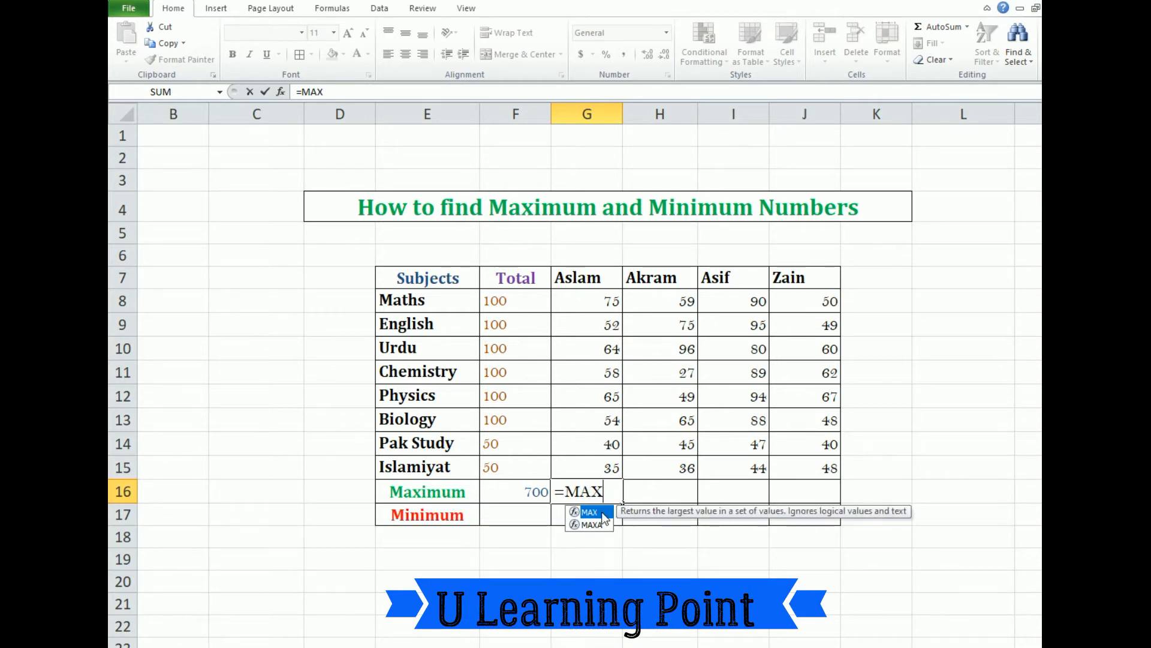
pyautogui.doubleClick(605, 513)
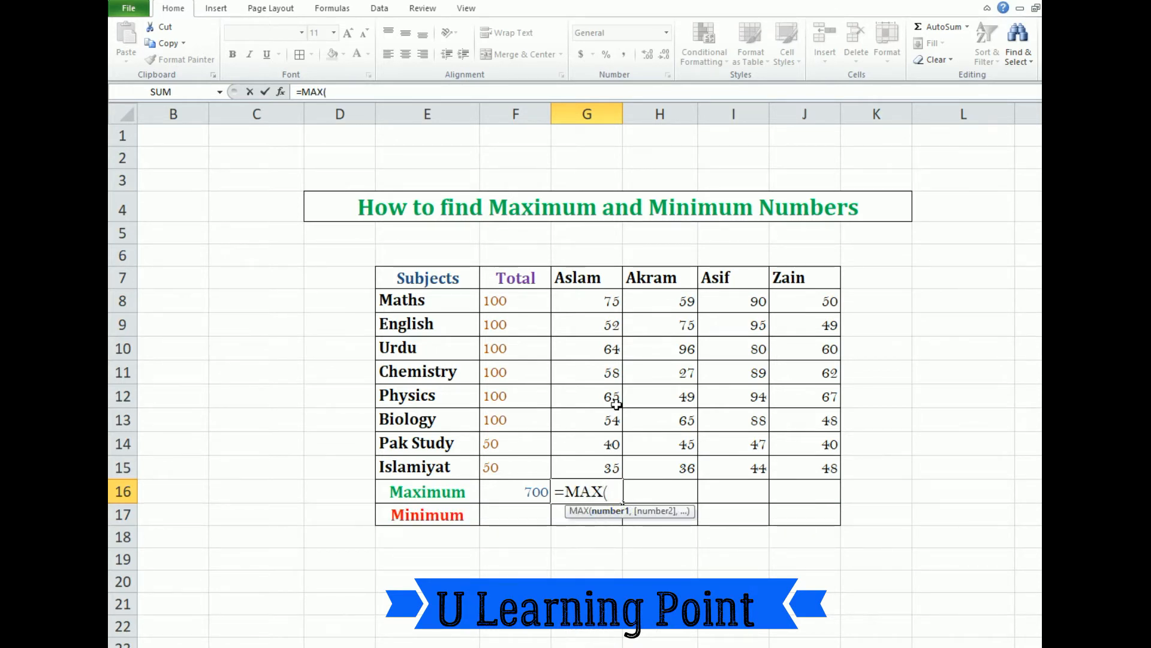
pyautogui.moveTo(603, 296); pyautogui.dragTo(606, 471)
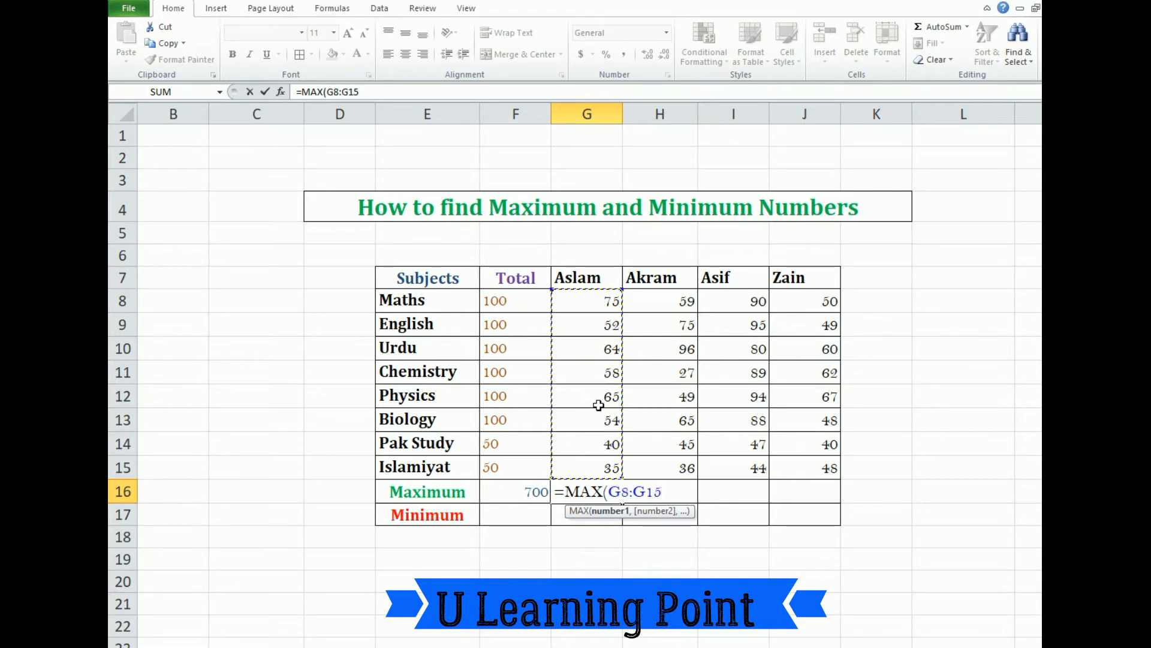
pyautogui.press('Return')
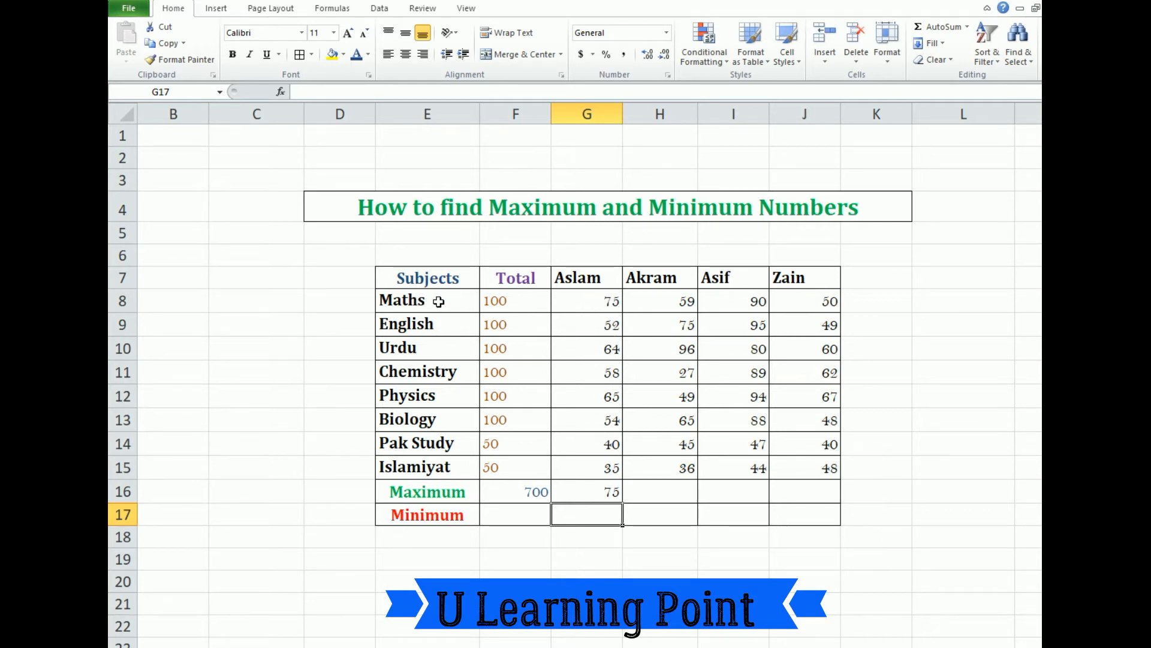
# Enter a MAX formula over H8:H15 in cell H16 for the second student's highest mark
pyautogui.click(675, 491)
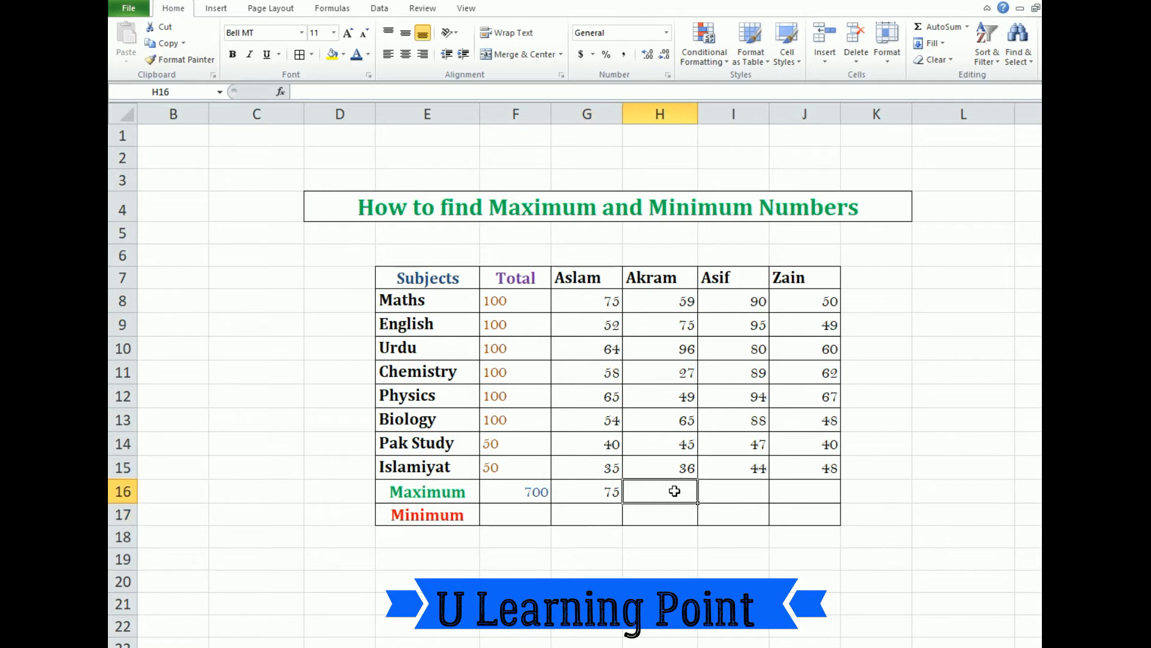
pyautogui.write('=')
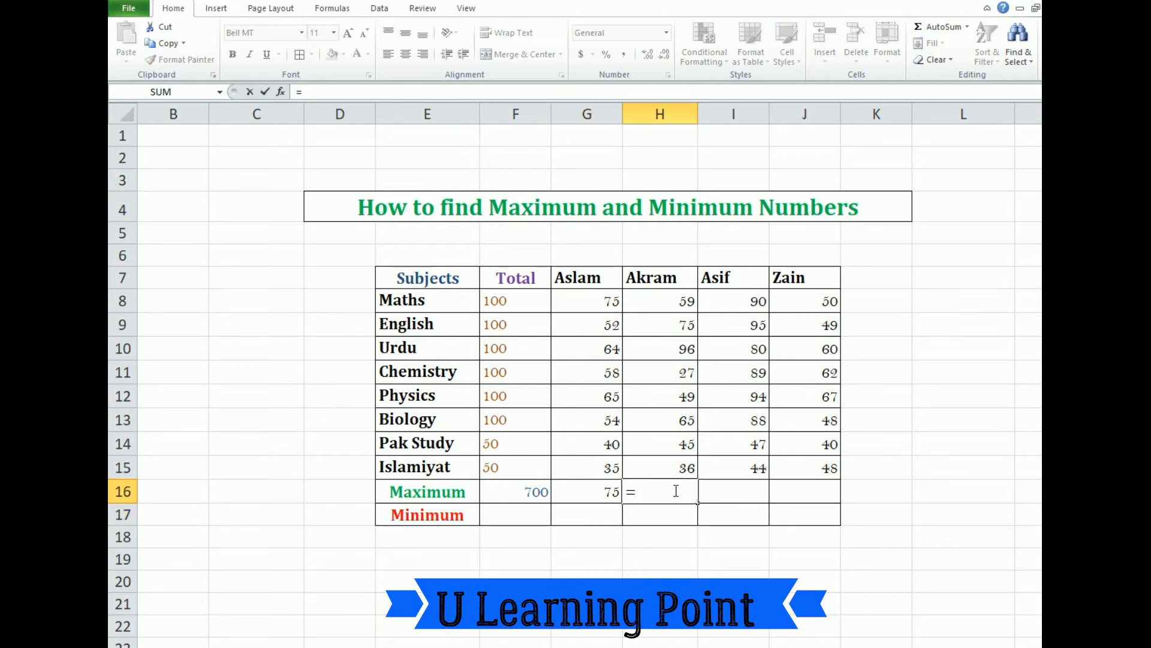
pyautogui.write('MA')
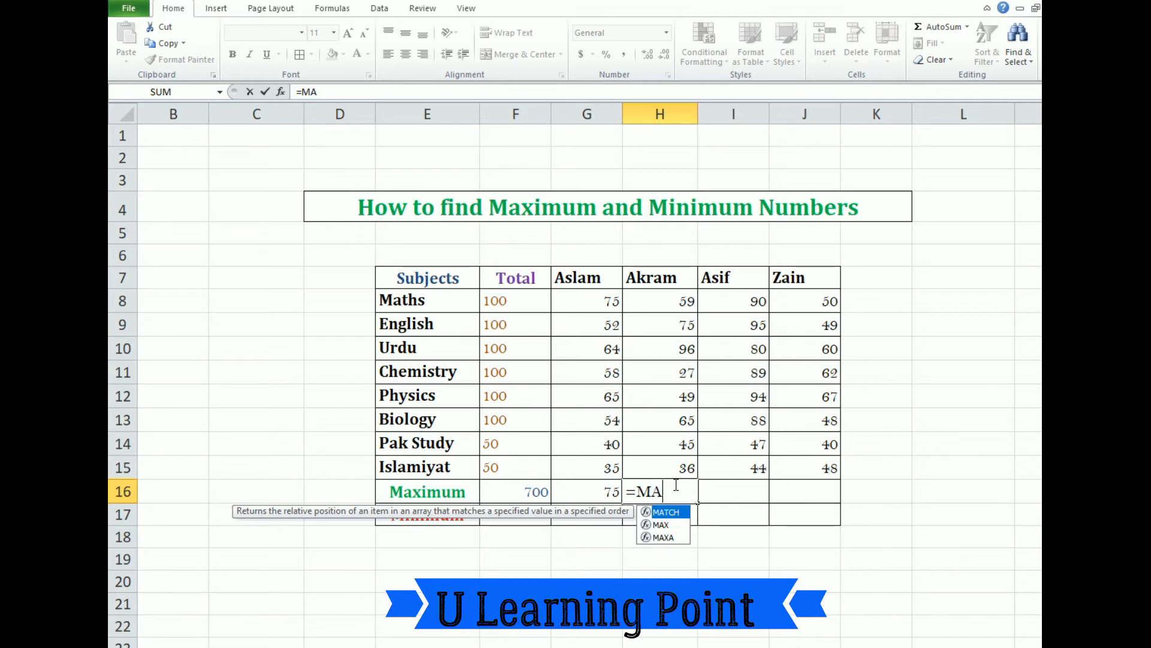
pyautogui.write('X')
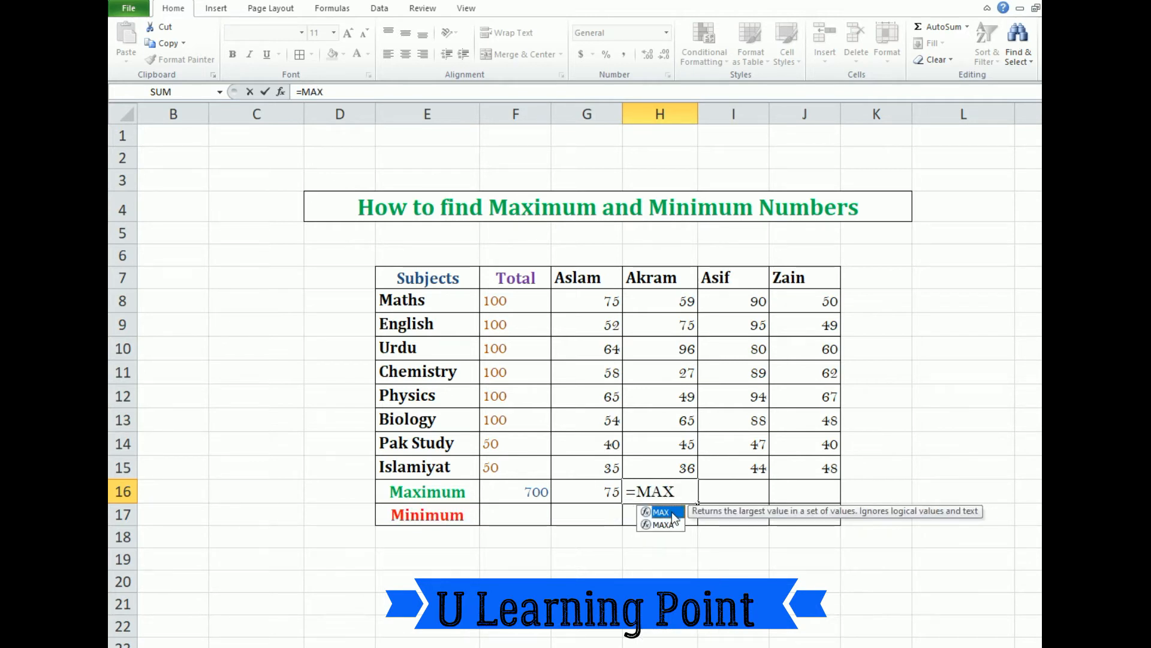
pyautogui.doubleClick(672, 512)
pyautogui.moveTo(674, 300); pyautogui.dragTo(674, 468)
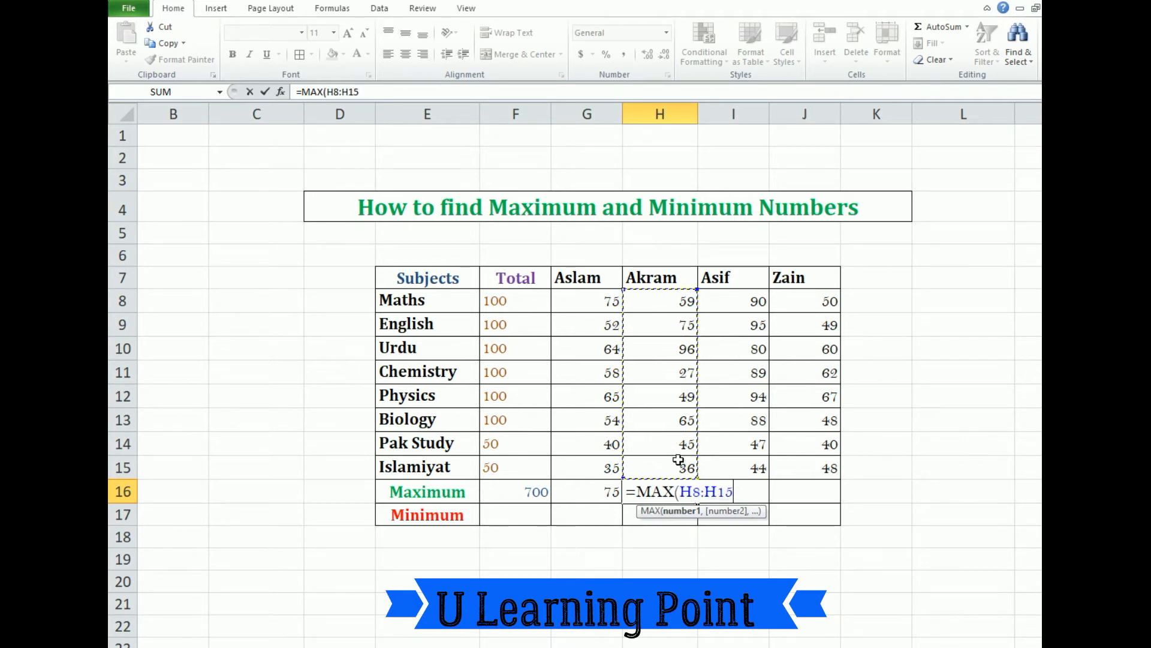
pyautogui.press('Return')
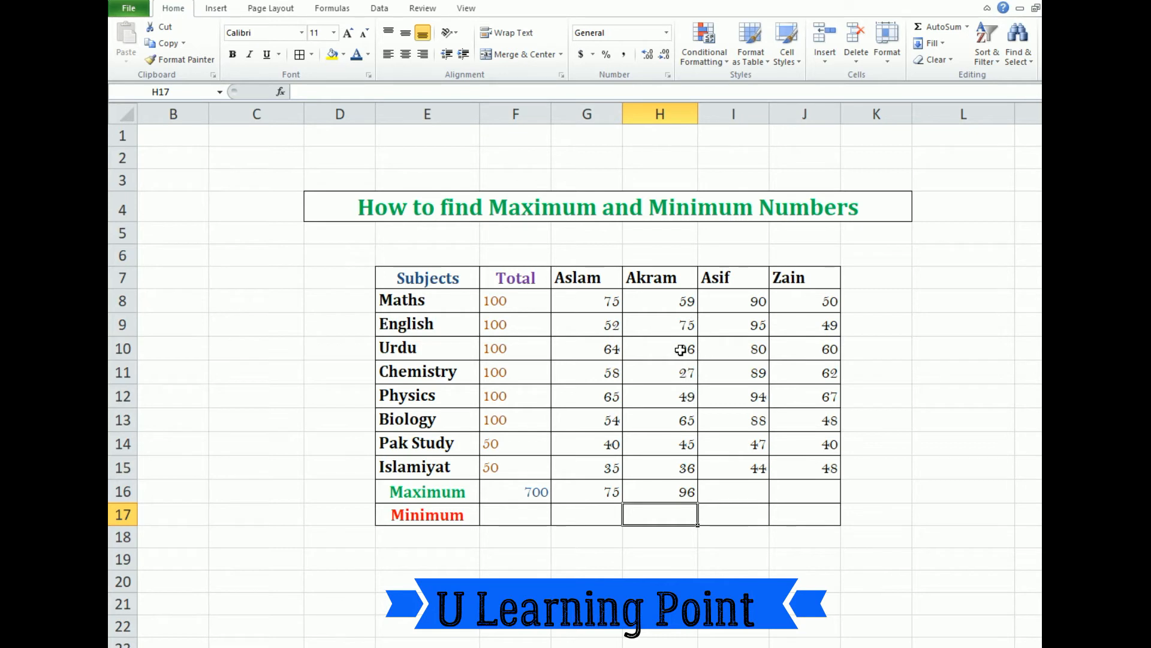
# Enter a MAX formula over I8:I15 in cell I16 for the third student's highest mark
pyautogui.click(741, 489)
pyautogui.write('=')
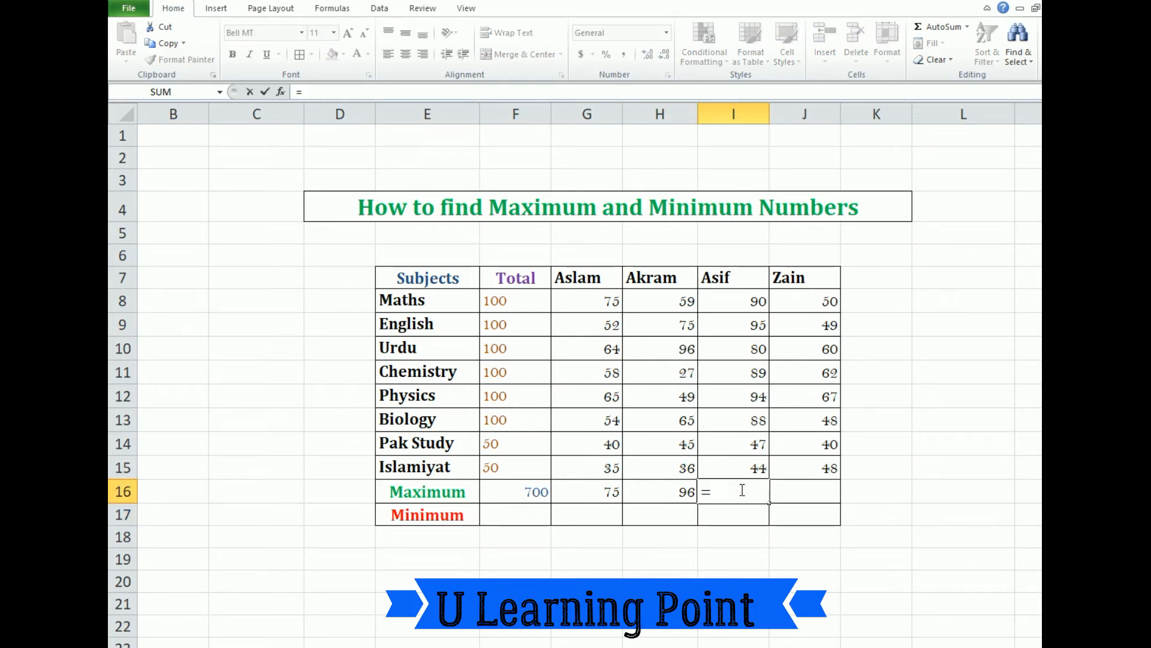
pyautogui.write('MAX')
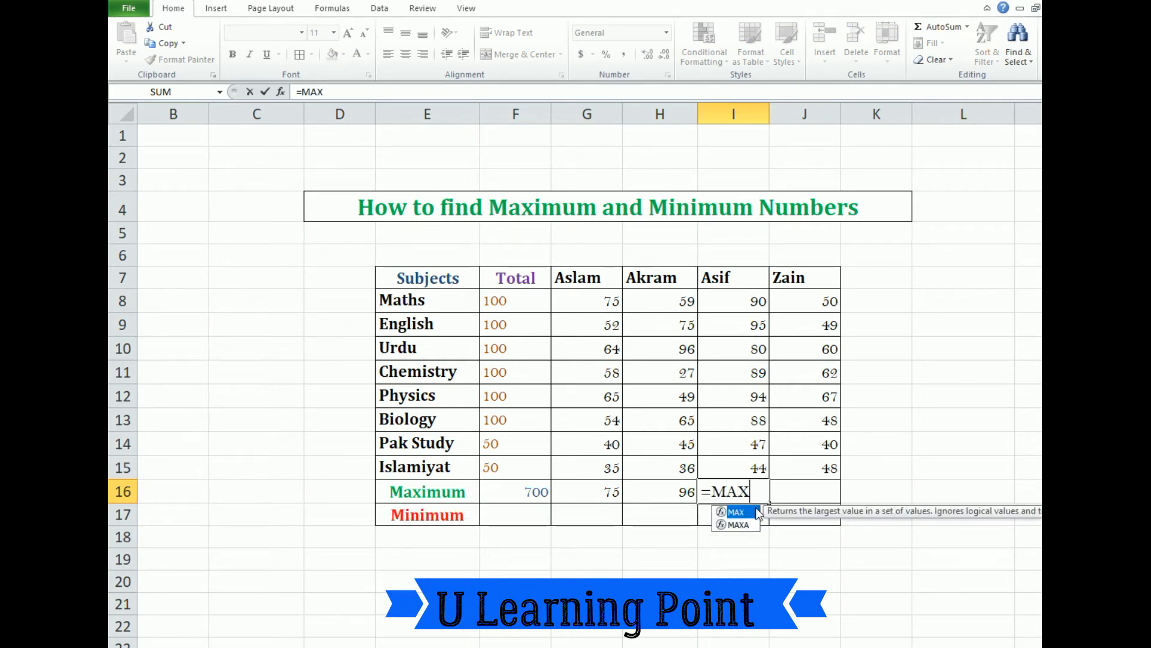
pyautogui.doubleClick(748, 513)
pyautogui.click(748, 300)
pyautogui.moveTo(748, 299); pyautogui.dragTo(742, 465)
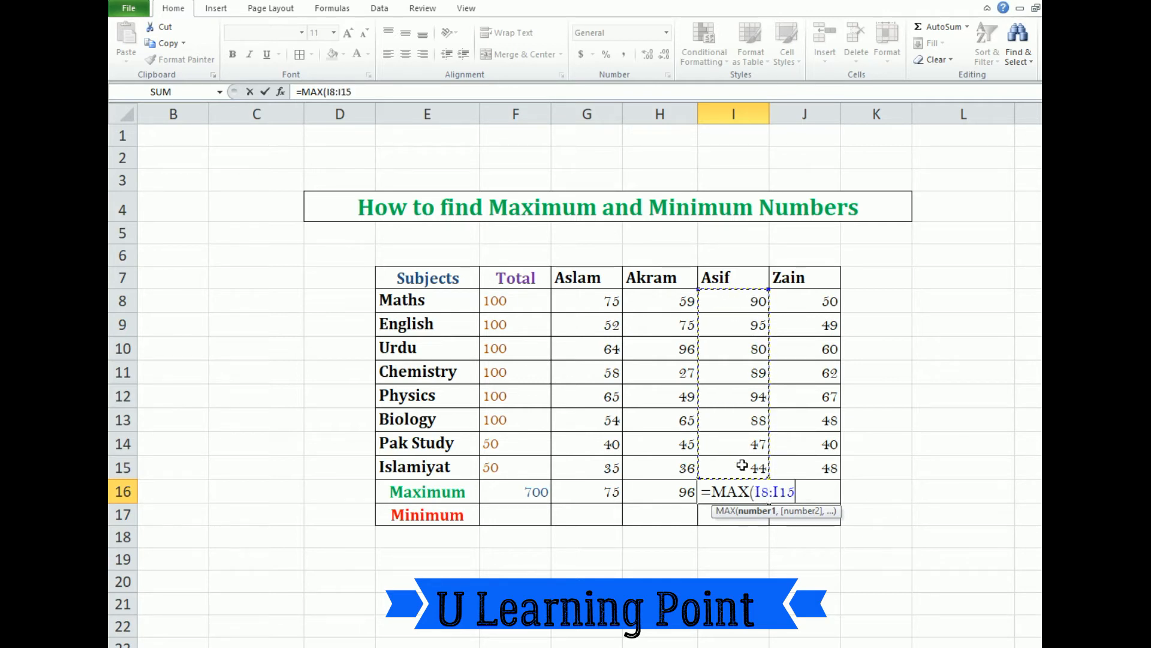
pyautogui.press('Return')
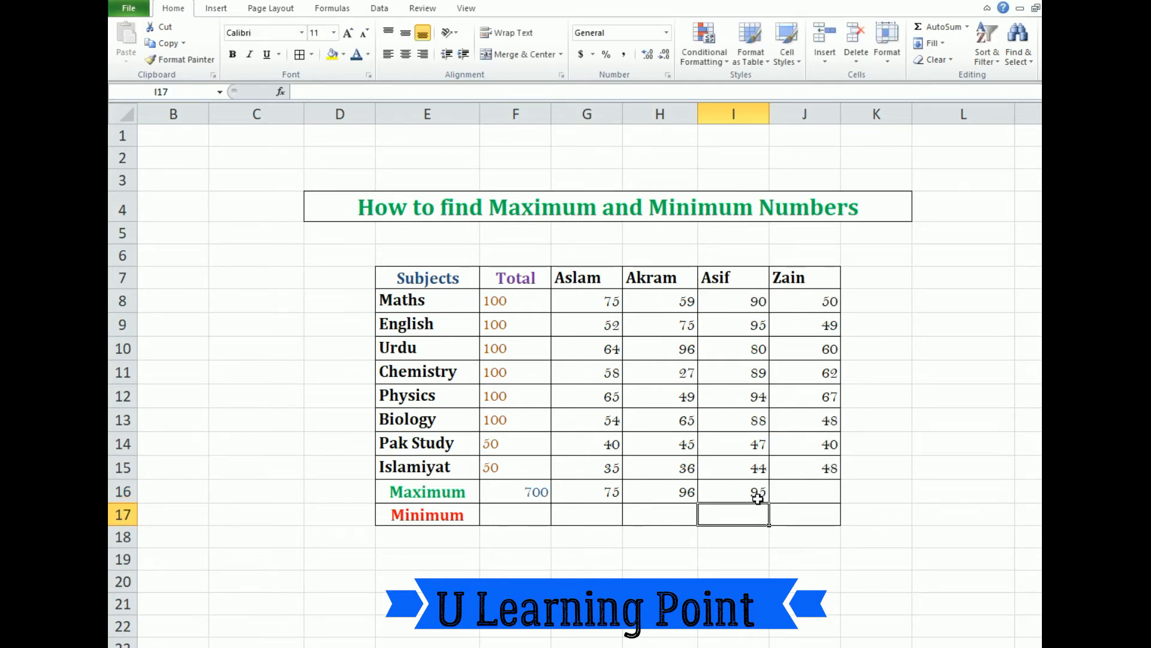
# Enter a MAX formula over J8:J15 in cell J16 for the fourth student's highest mark
pyautogui.click(807, 491)
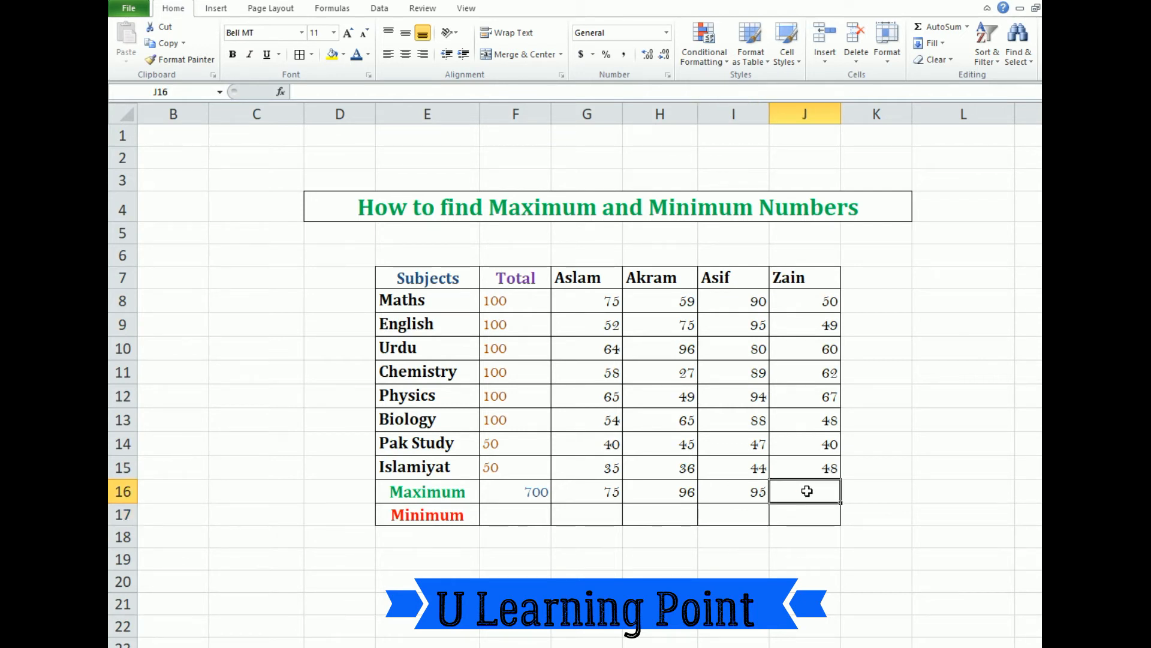
pyautogui.write('=')
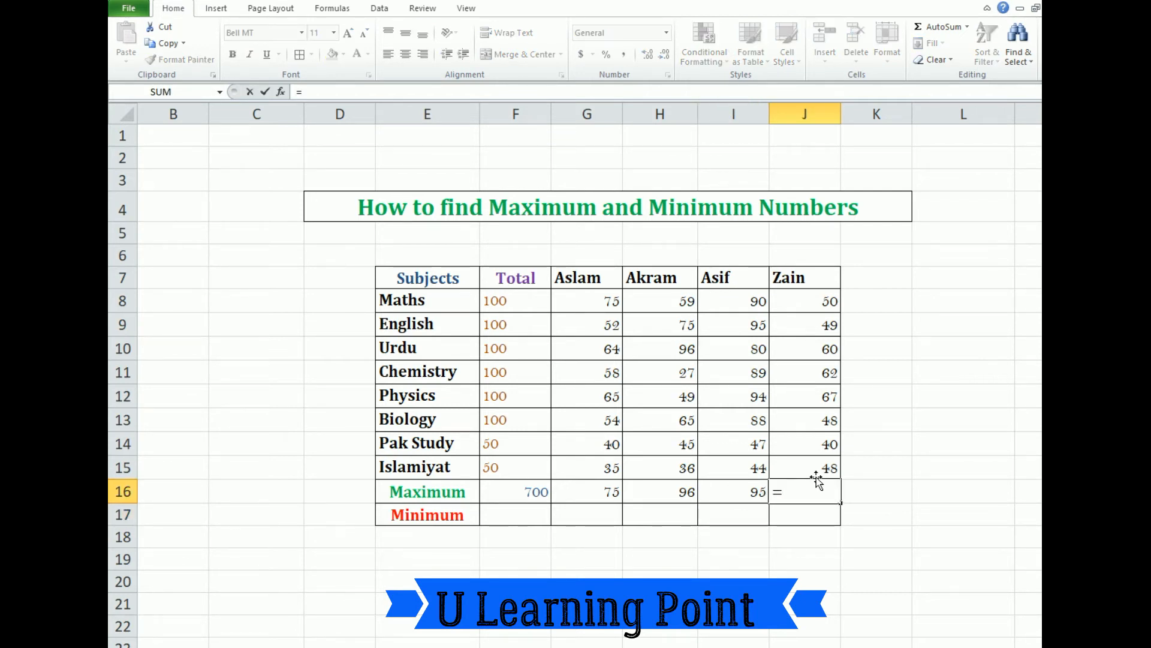
pyautogui.write('MAX')
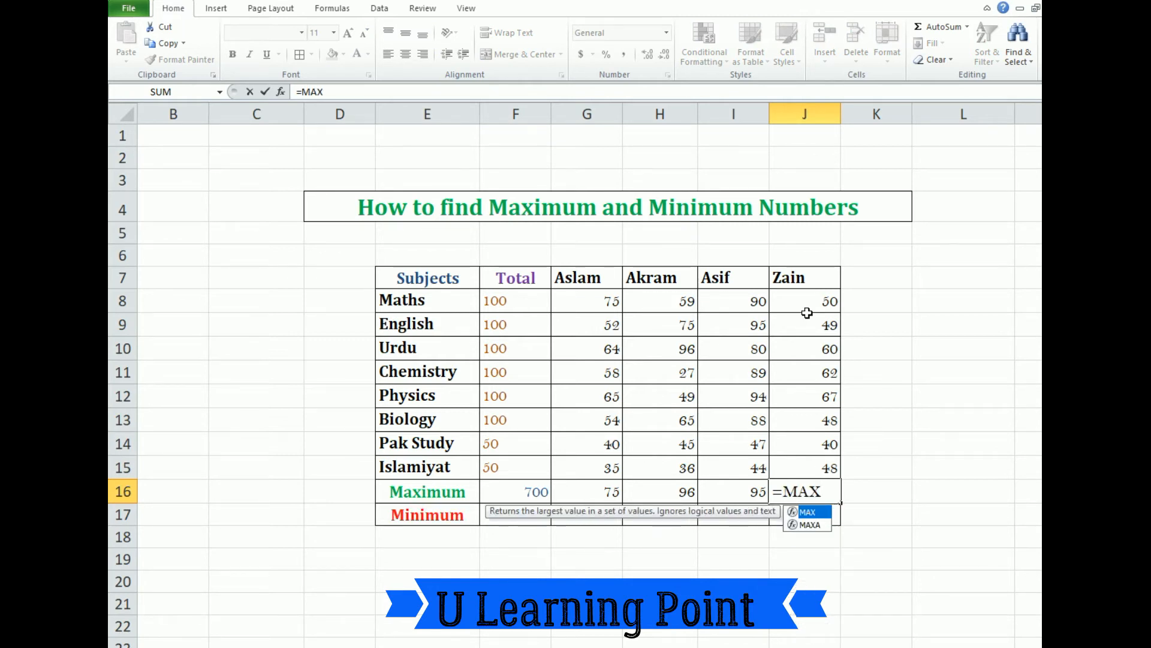
pyautogui.doubleClick(817, 512)
pyautogui.moveTo(815, 298); pyautogui.dragTo(810, 462)
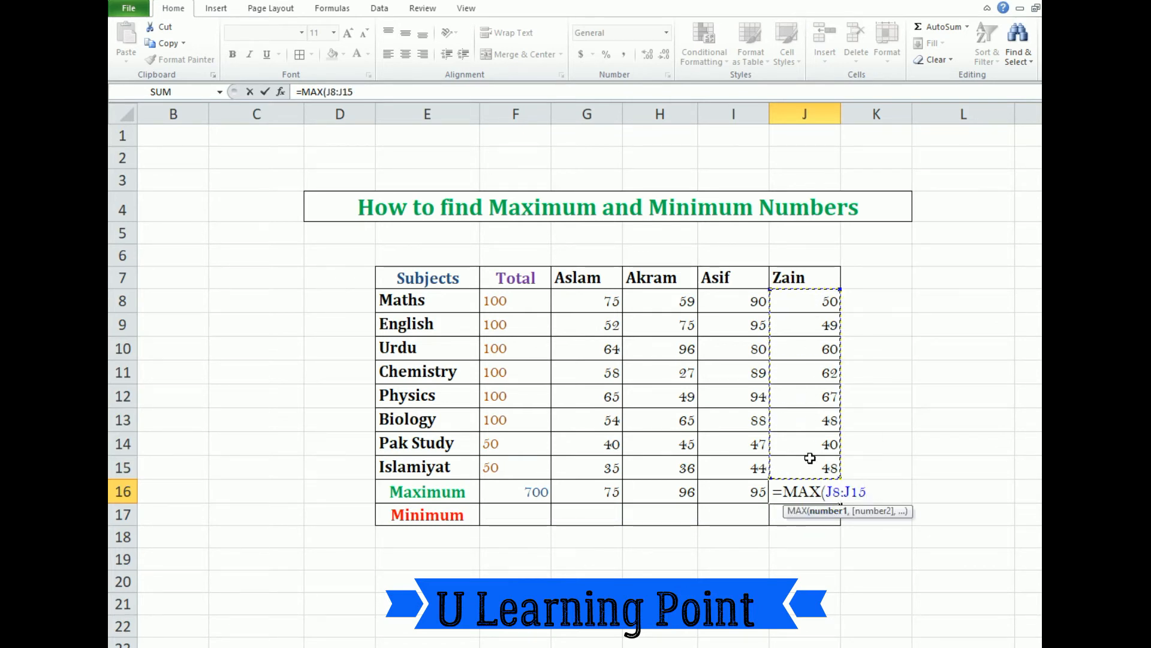
pyautogui.press('Return')
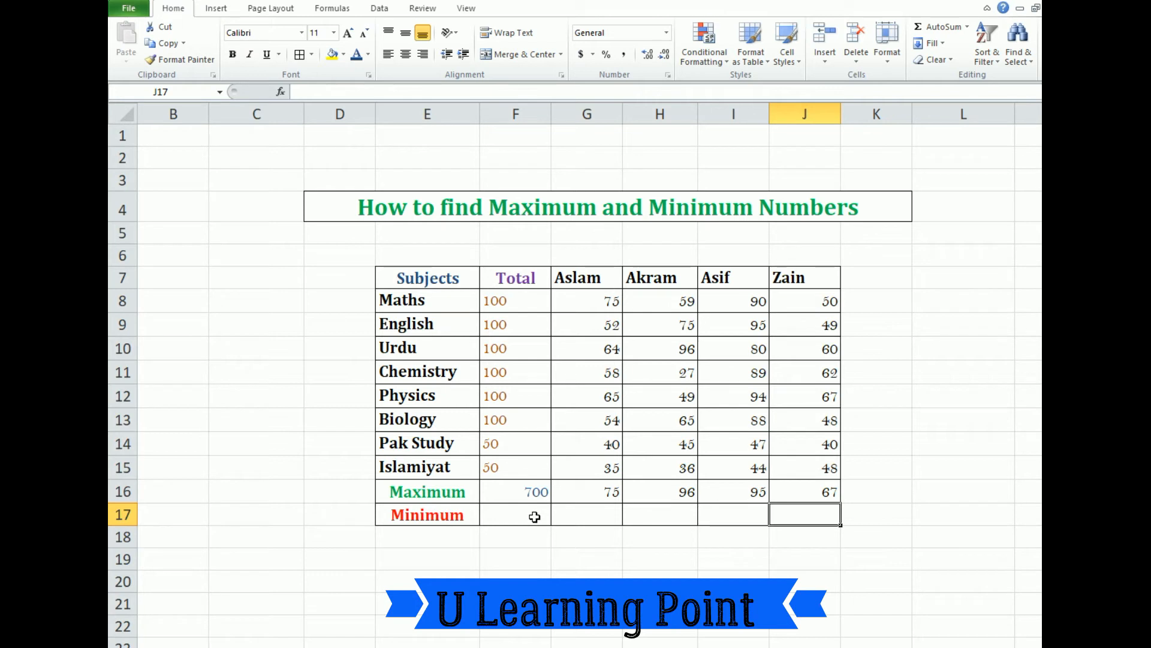
# Enter a MIN formula over G8:G16 in cell G17 to find the first student's lowest mark
pyautogui.click(573, 512)
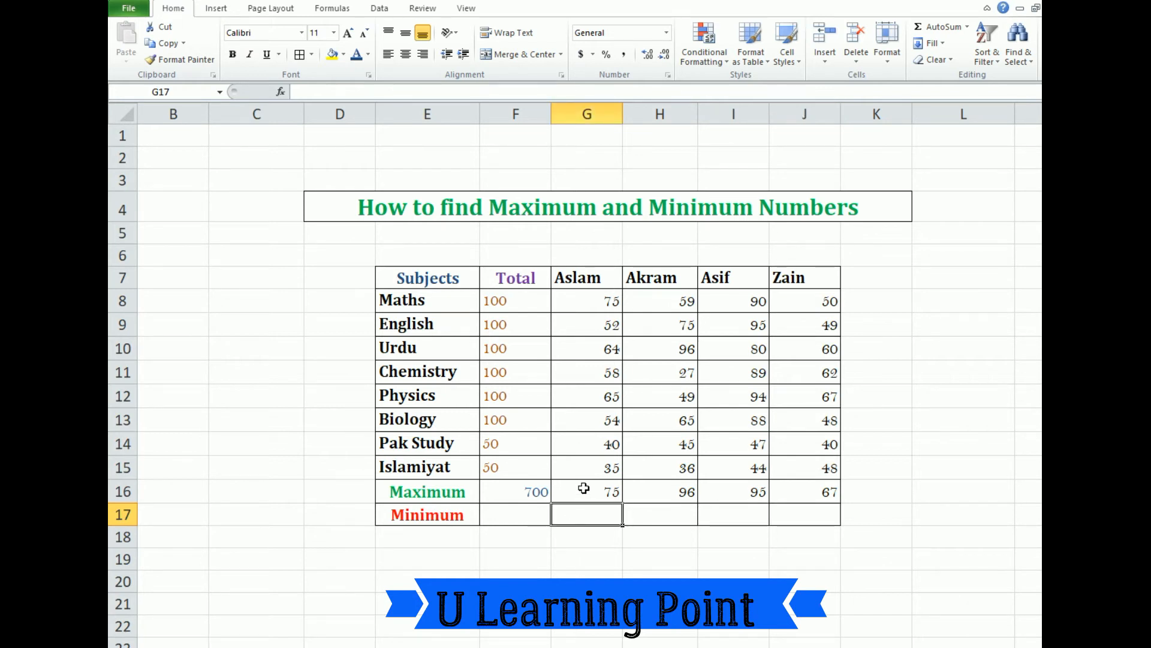
pyautogui.write('=')
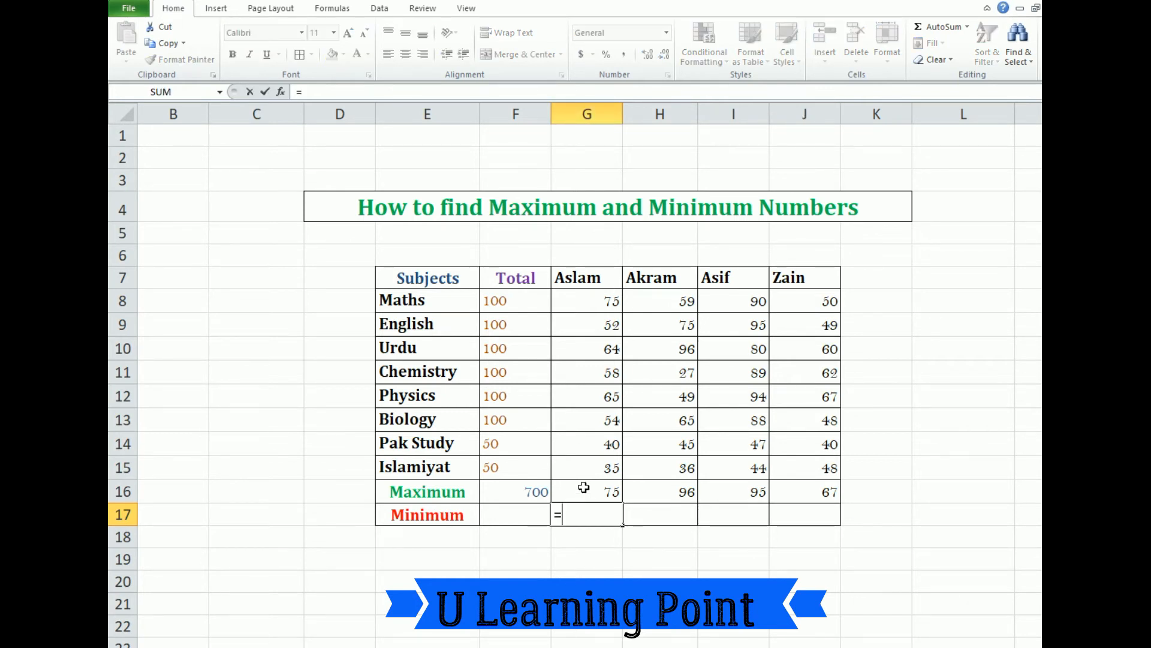
pyautogui.write('MIN')
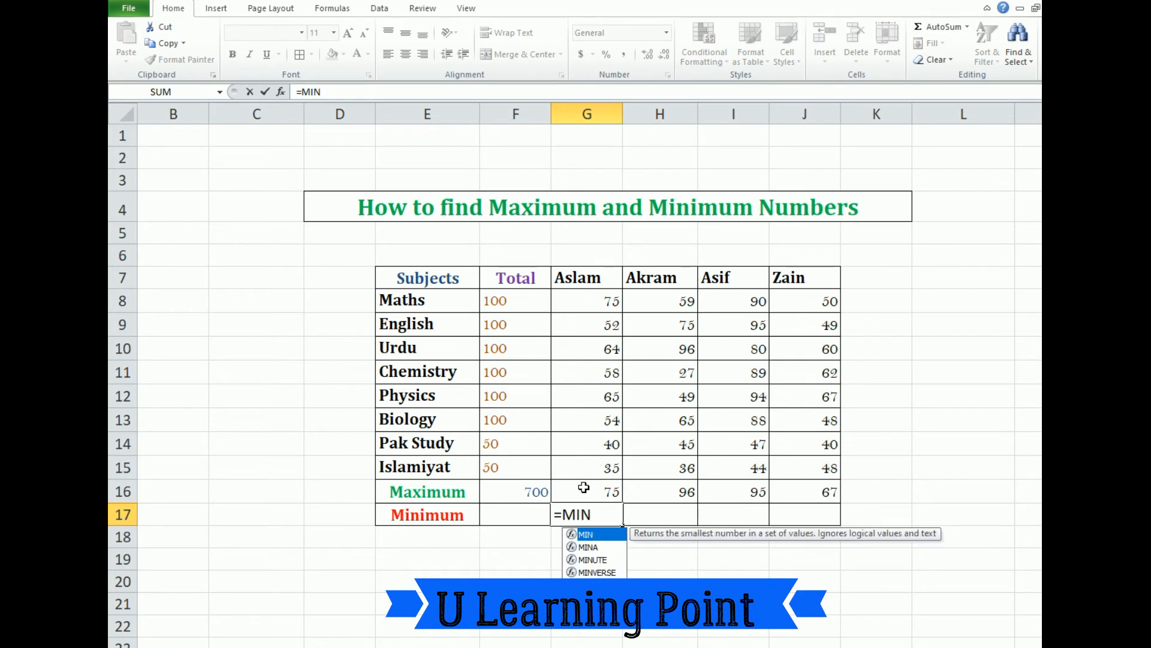
pyautogui.doubleClick(598, 533)
pyautogui.click(597, 301)
pyautogui.moveTo(597, 301); pyautogui.dragTo(599, 483)
pyautogui.press('Return')
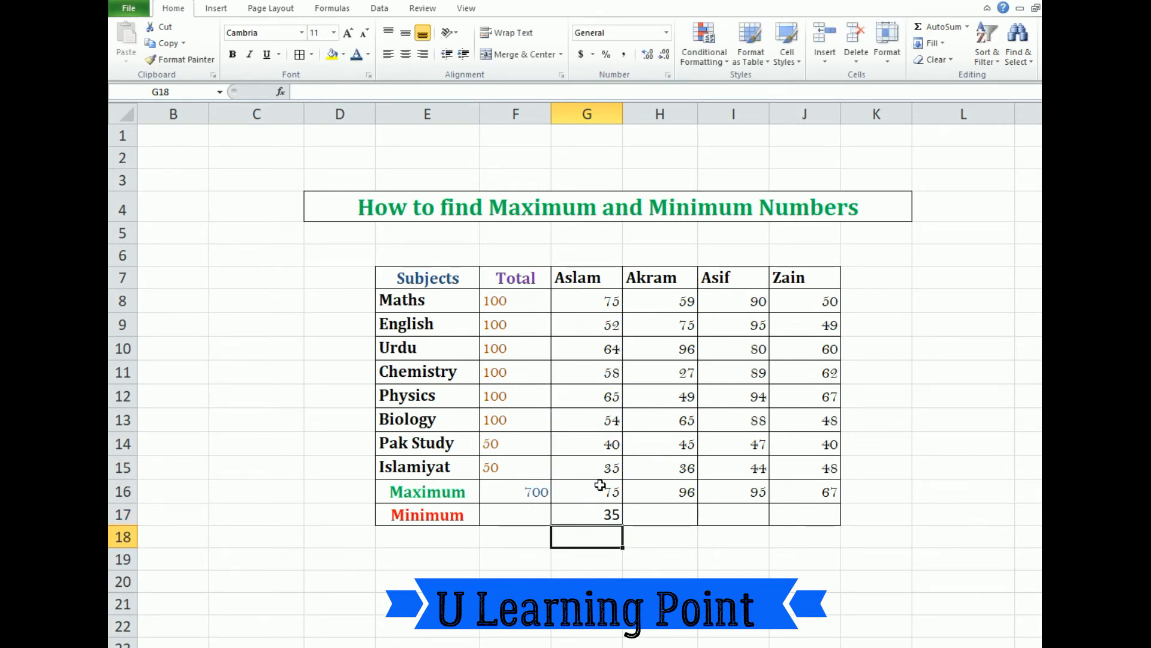
# Enter a MIN formula over H8:H16 in cell H17 for the second student's lowest mark
pyautogui.click(654, 516)
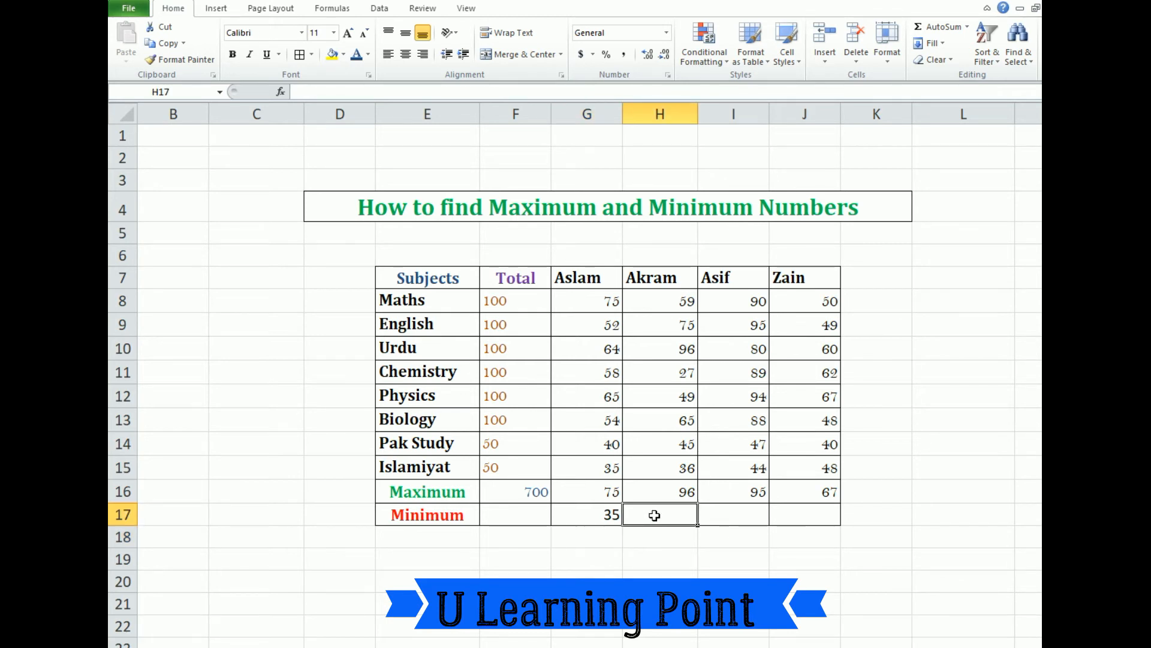
pyautogui.write('=')
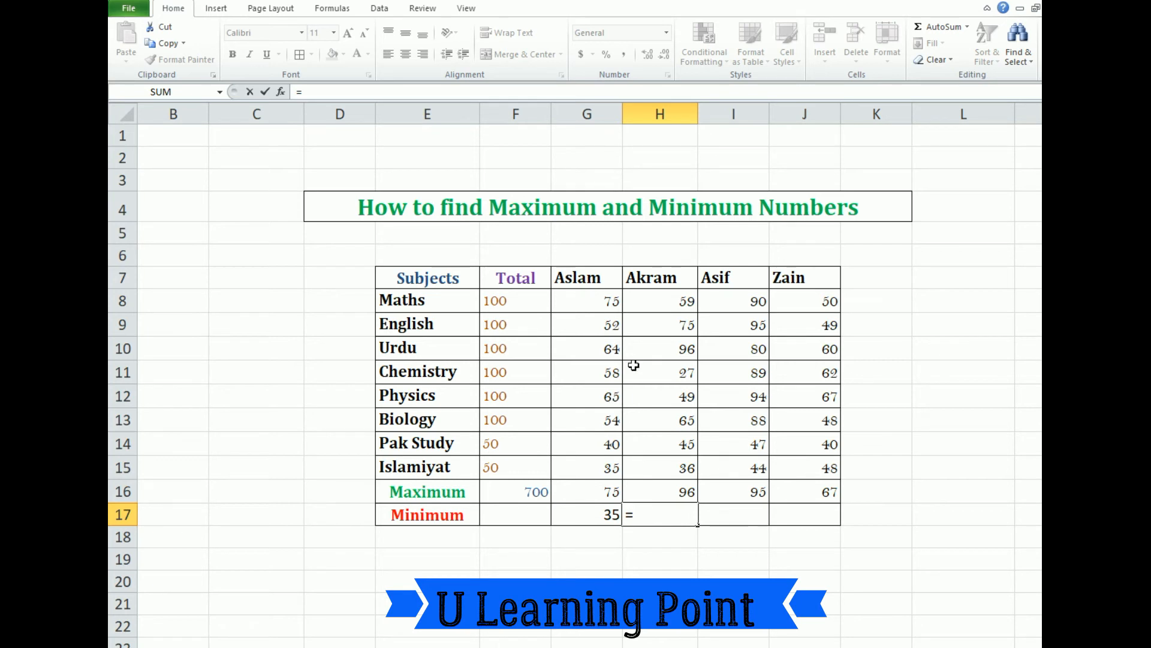
pyautogui.write('MIN')
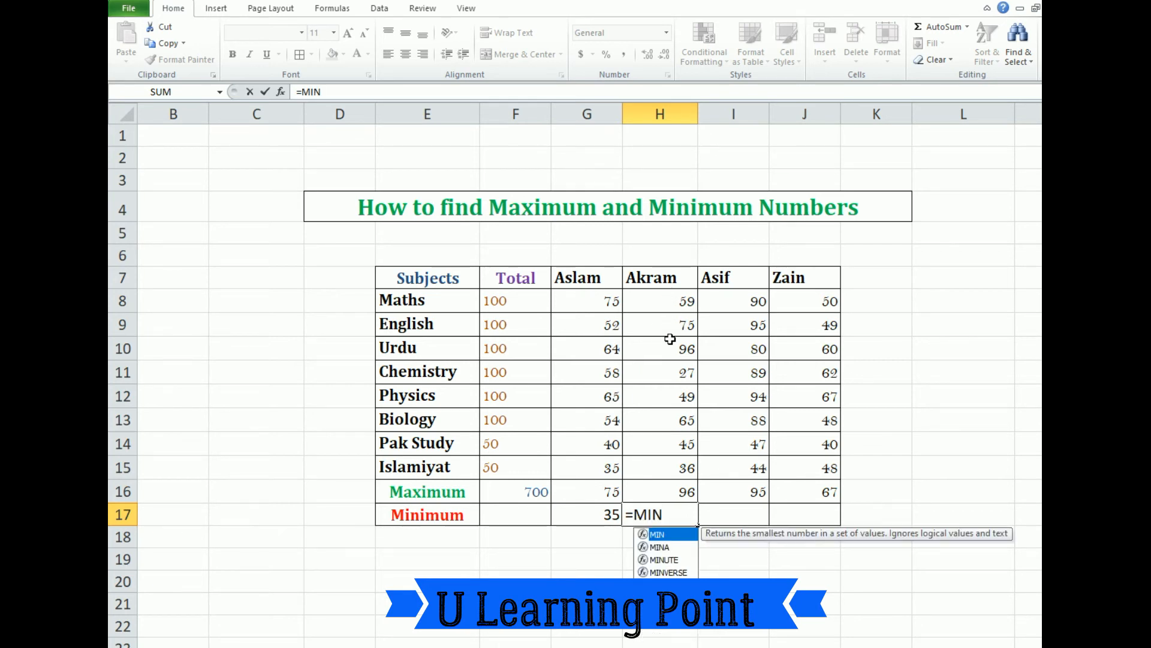
pyautogui.doubleClick(672, 533)
pyautogui.moveTo(672, 307); pyautogui.dragTo(682, 492)
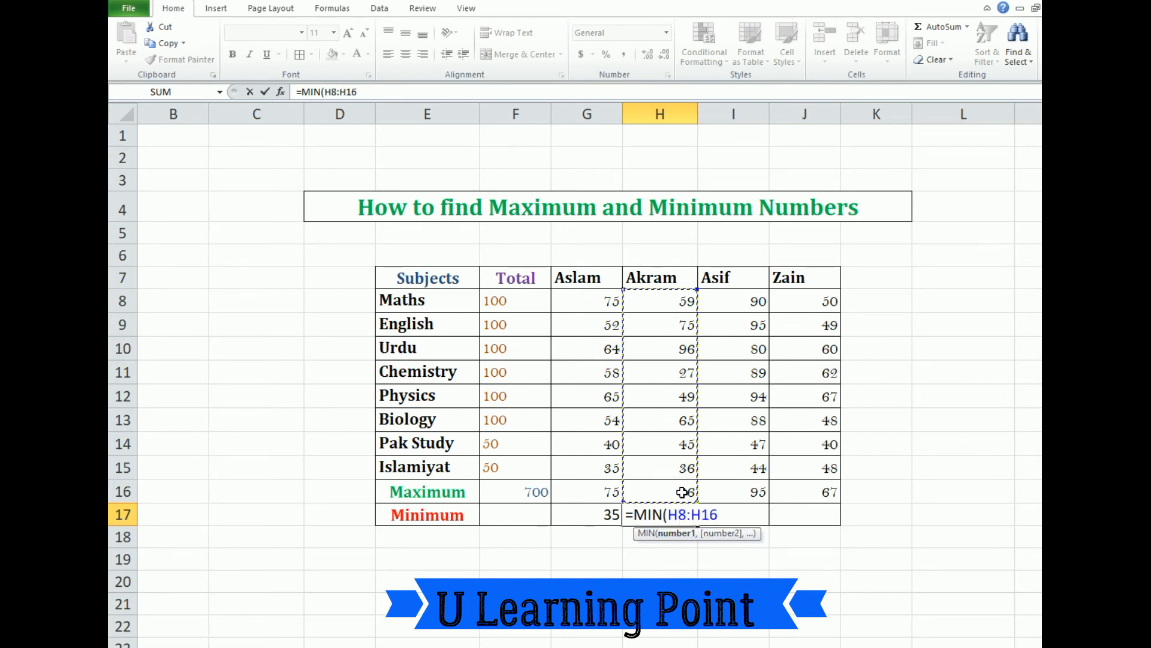
pyautogui.press('Return')
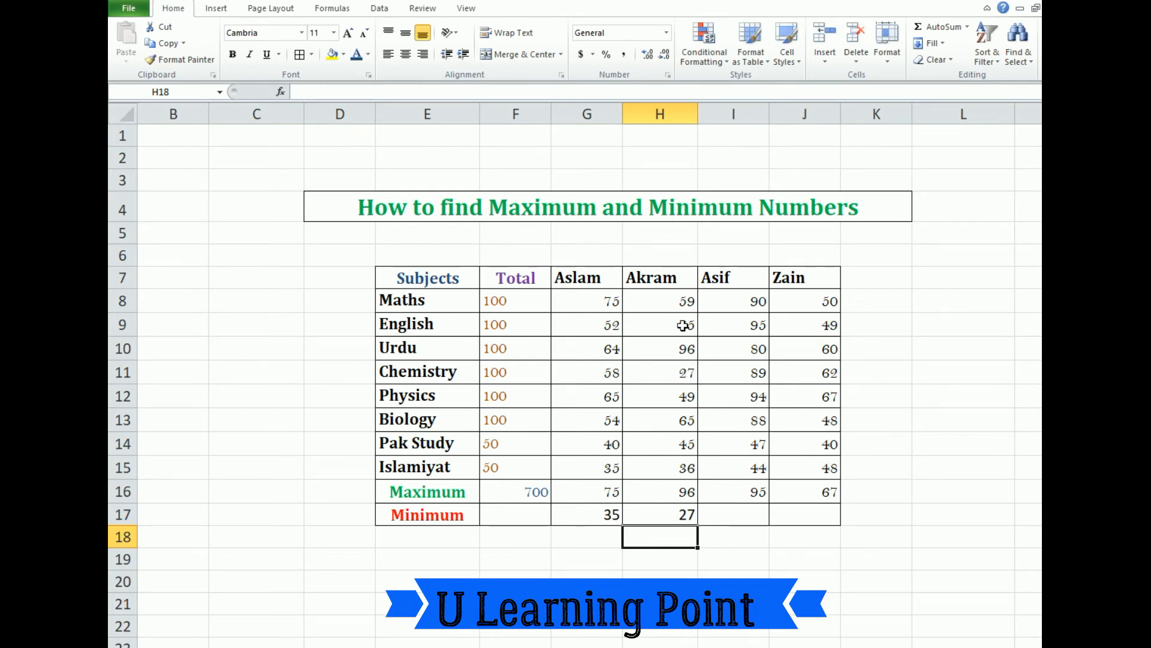
# Enter a MIN formula over I8:I16 in cell I17 for the third student's lowest mark
pyautogui.click(754, 509)
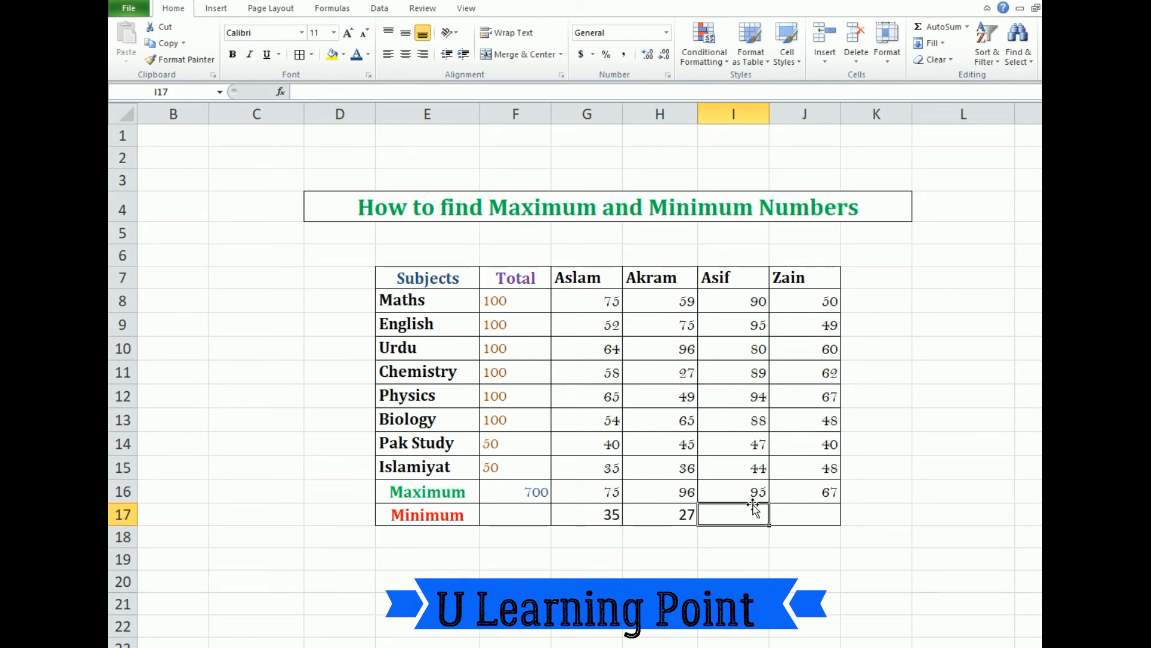
pyautogui.write('=MIN')
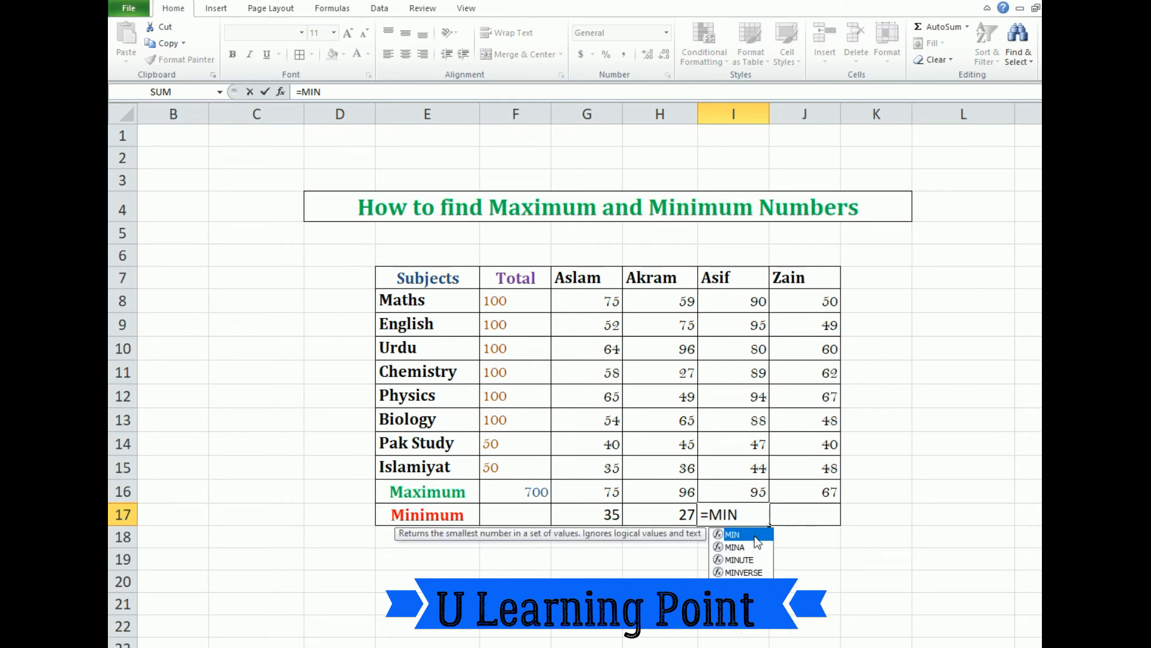
pyautogui.write('(')
pyautogui.moveTo(750, 300); pyautogui.dragTo(747, 483)
pyautogui.press('Return')
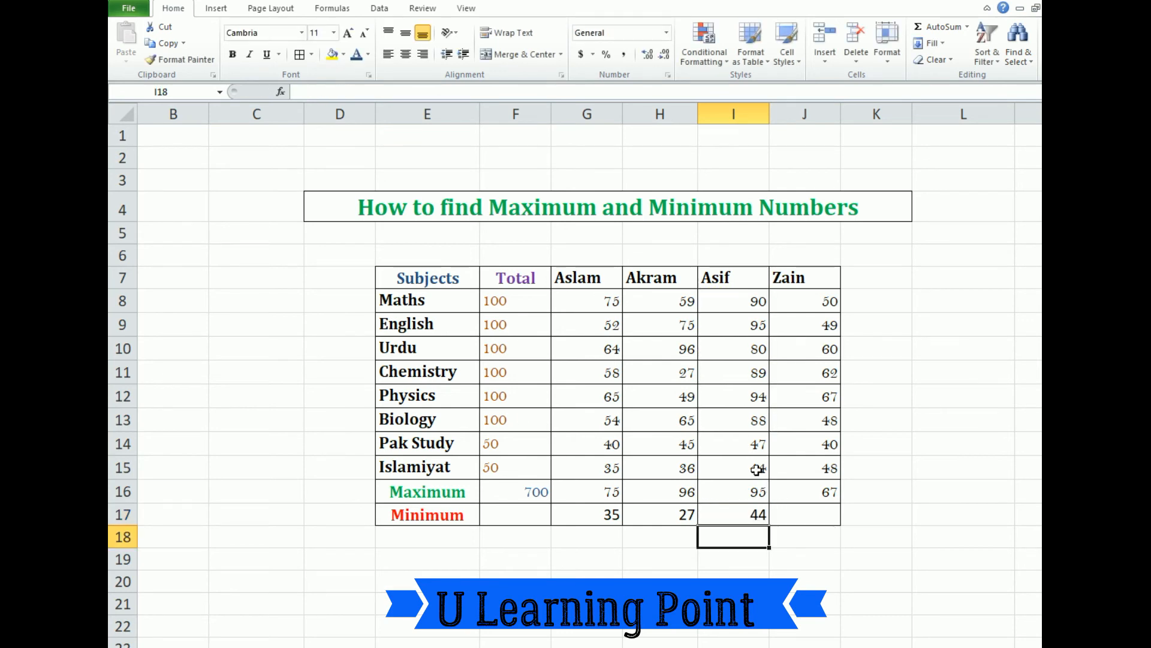
# Enter a MIN formula over J8:J16 in cell J17 for the fourth student's lowest mark
pyautogui.click(795, 300)
pyautogui.moveTo(795, 300); pyautogui.dragTo(802, 465)
pyautogui.click(800, 510)
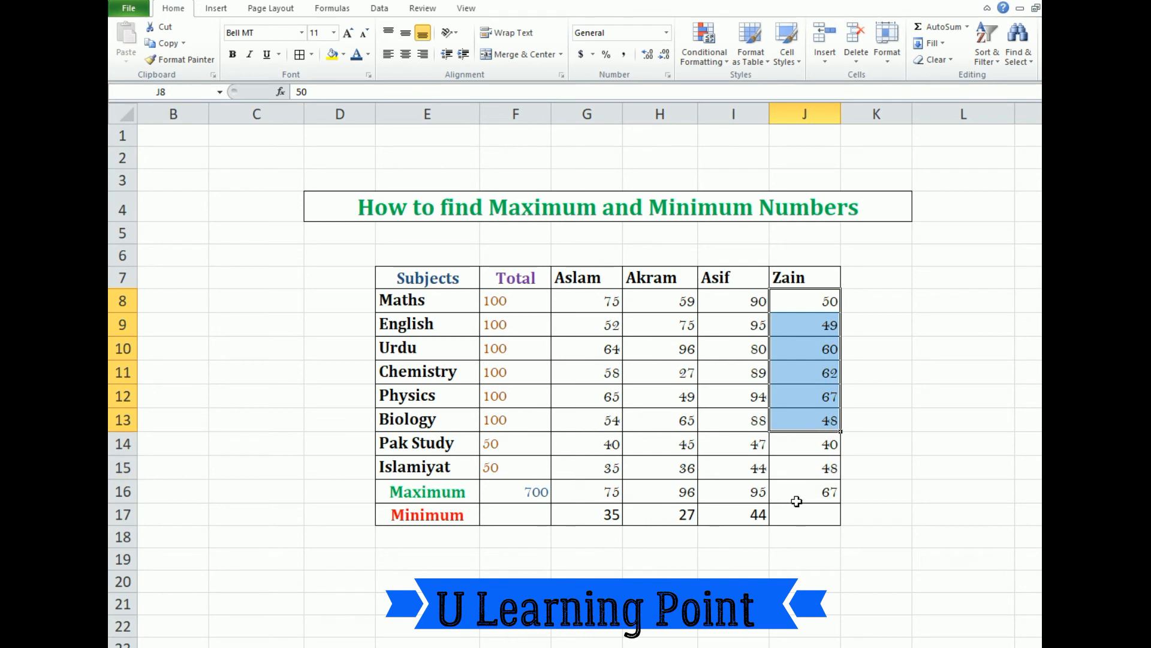
pyautogui.write('=')
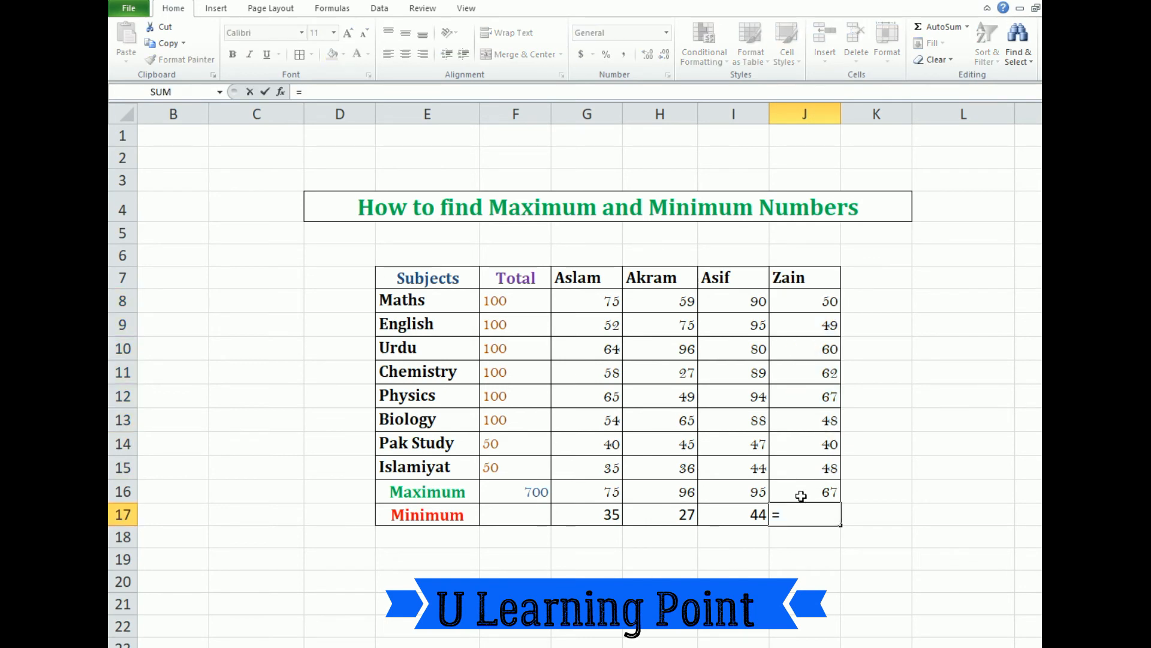
pyautogui.write('MIN')
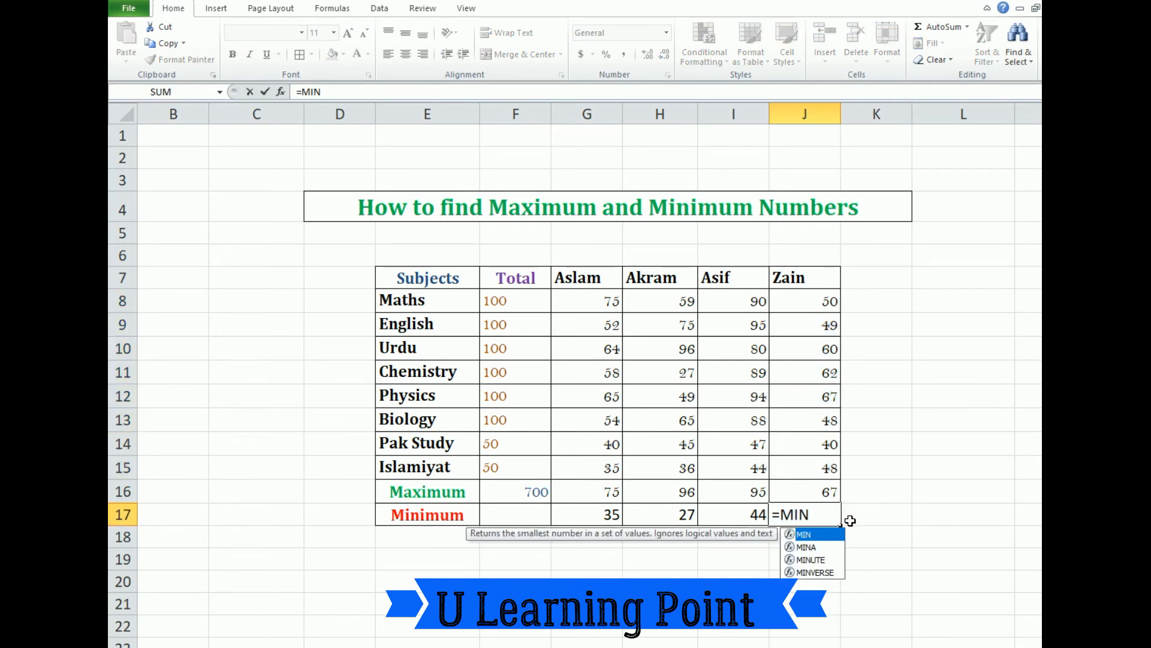
pyautogui.write('(')
pyautogui.moveTo(812, 304); pyautogui.dragTo(820, 479)
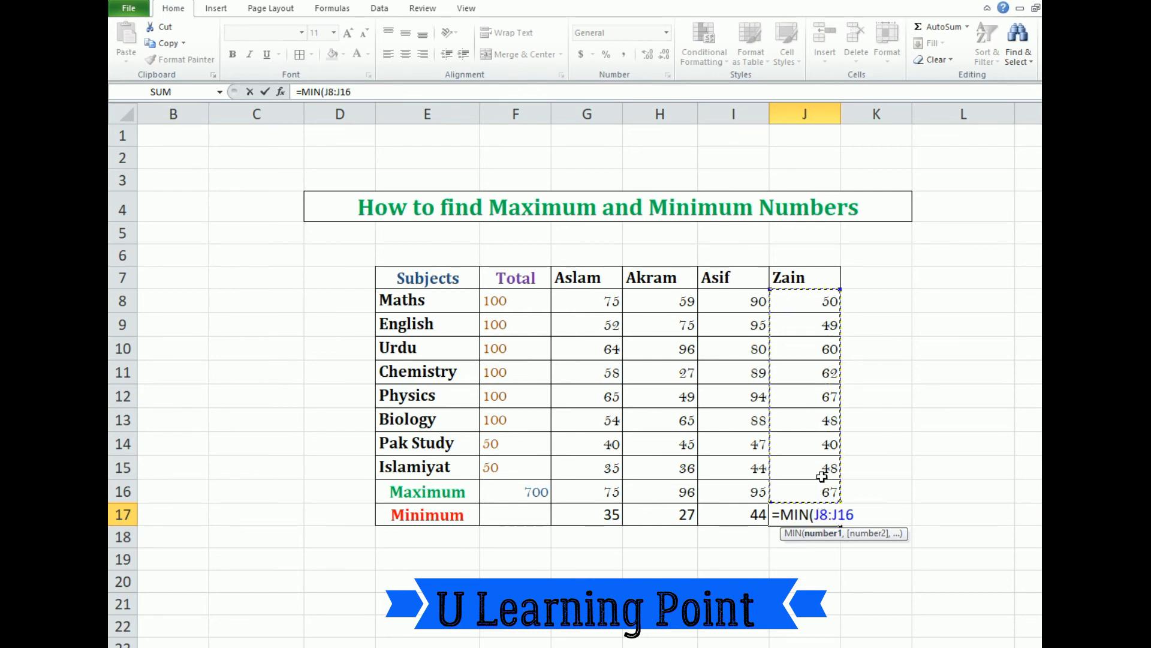
pyautogui.press('Return')
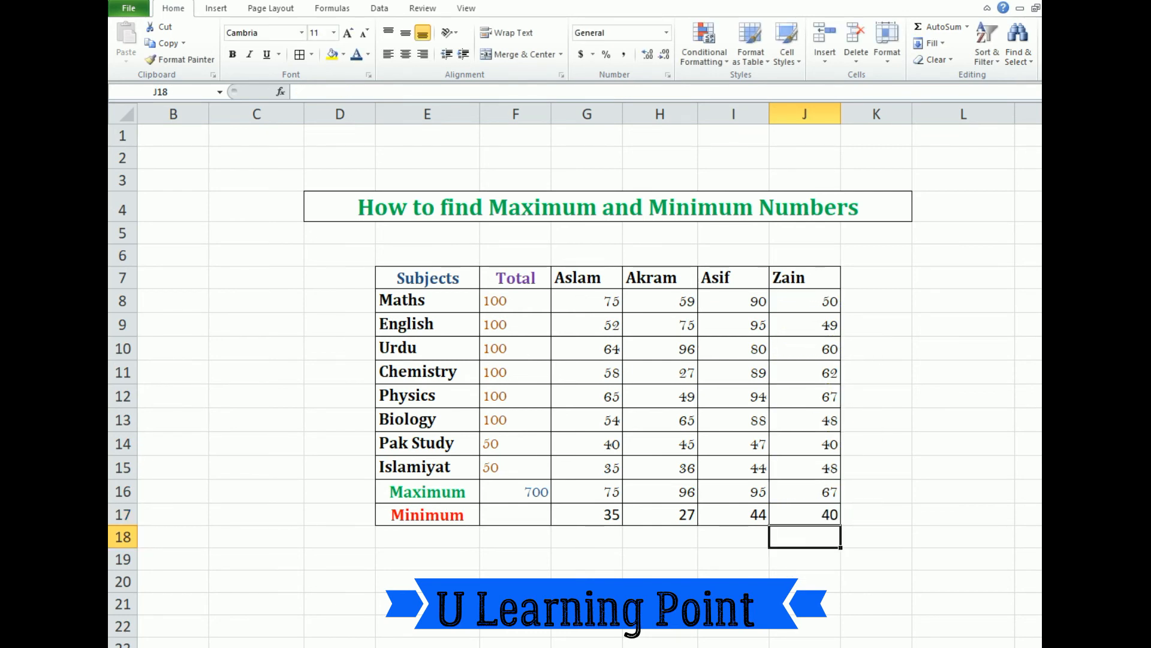